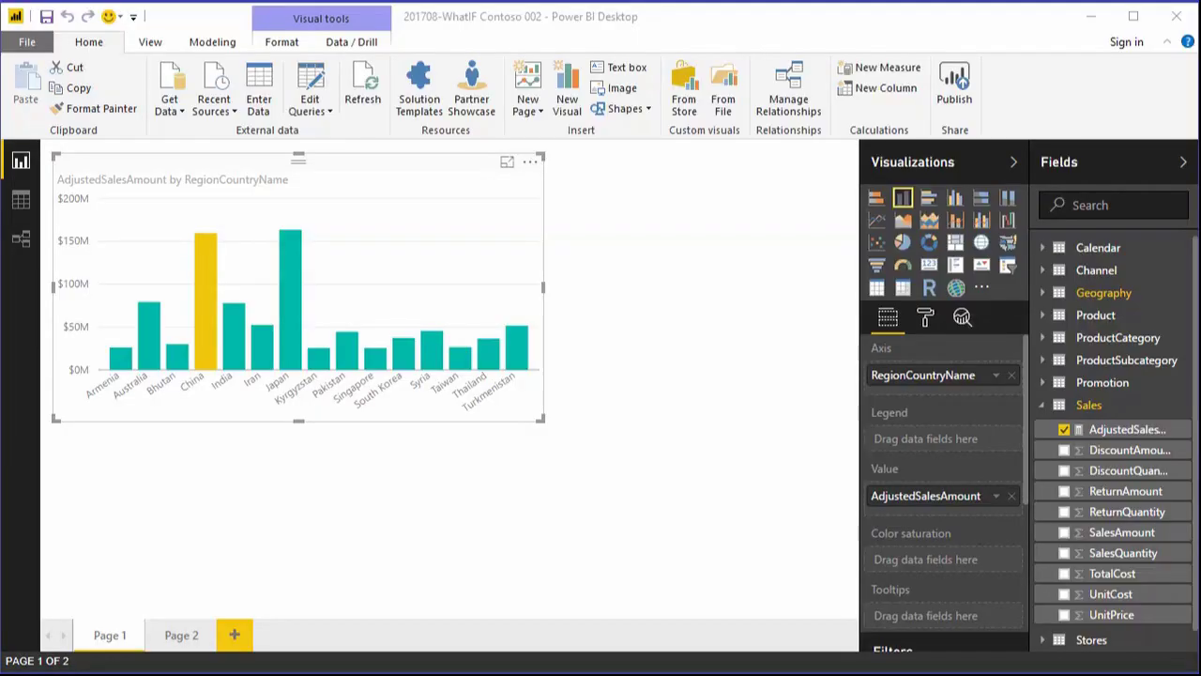
Step: Review the AdjustedSalesAmount DAX formula, highlighting its fixed 0.150 China factor
{"action": "mouse_move", "coordinate": [504, 670]}
{"action": "left_click", "coordinate": [1116, 438]}
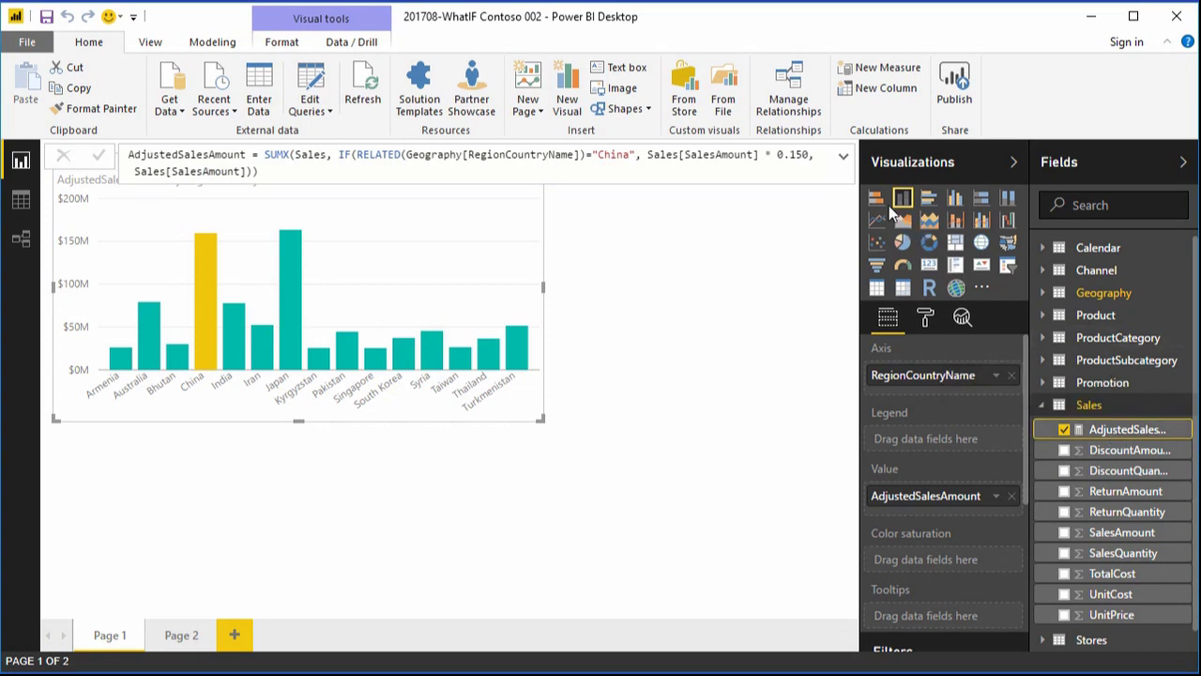
{"action": "left_click_drag", "start_coordinate": [812, 154], "coordinate": [775, 155]}
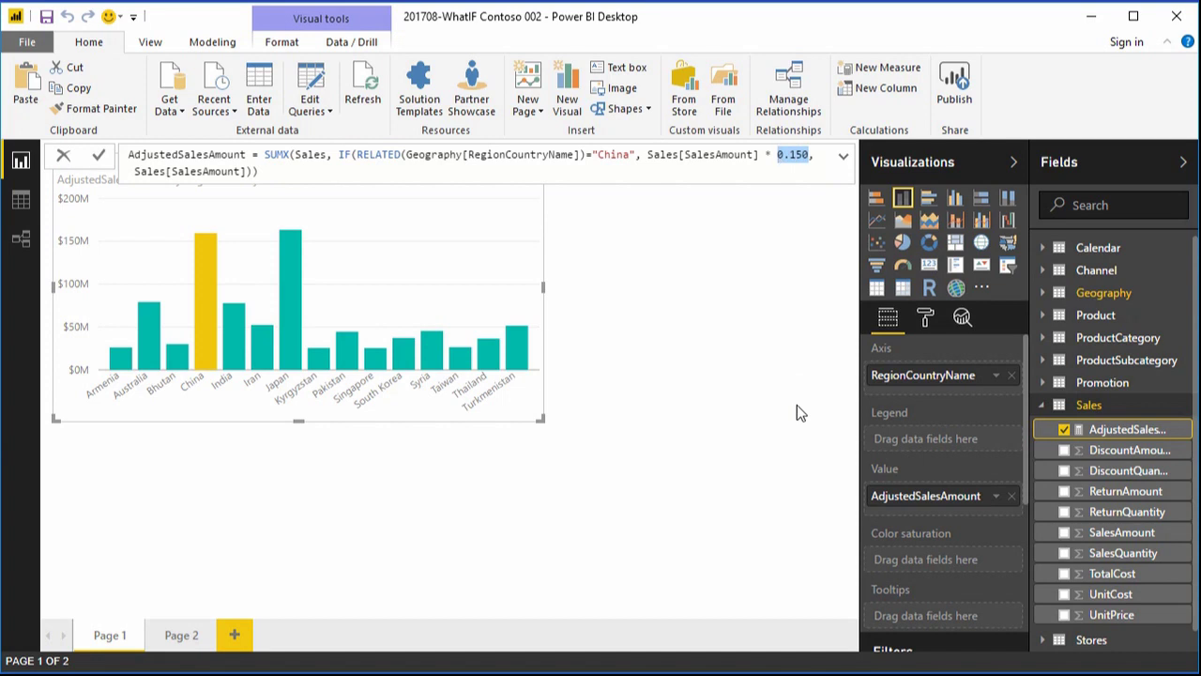
{"action": "left_click", "coordinate": [761, 333]}
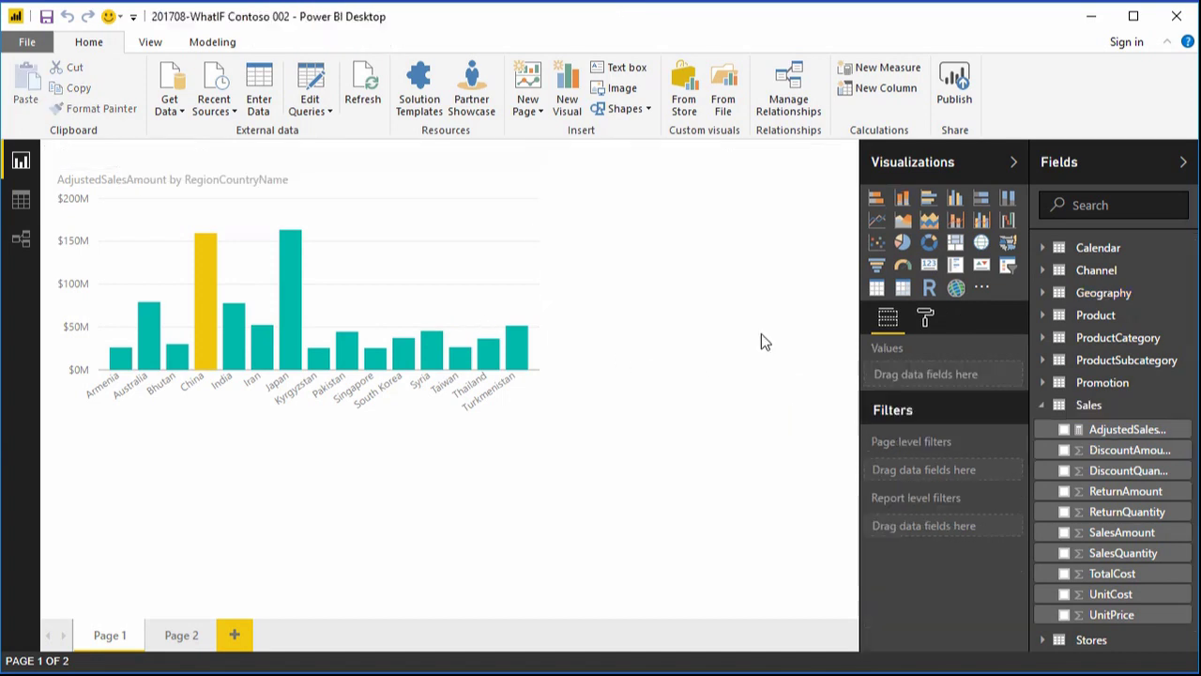
Step: Start a new what-if parameter from Modeling and select its default name for replacement
{"action": "left_click", "coordinate": [211, 42]}
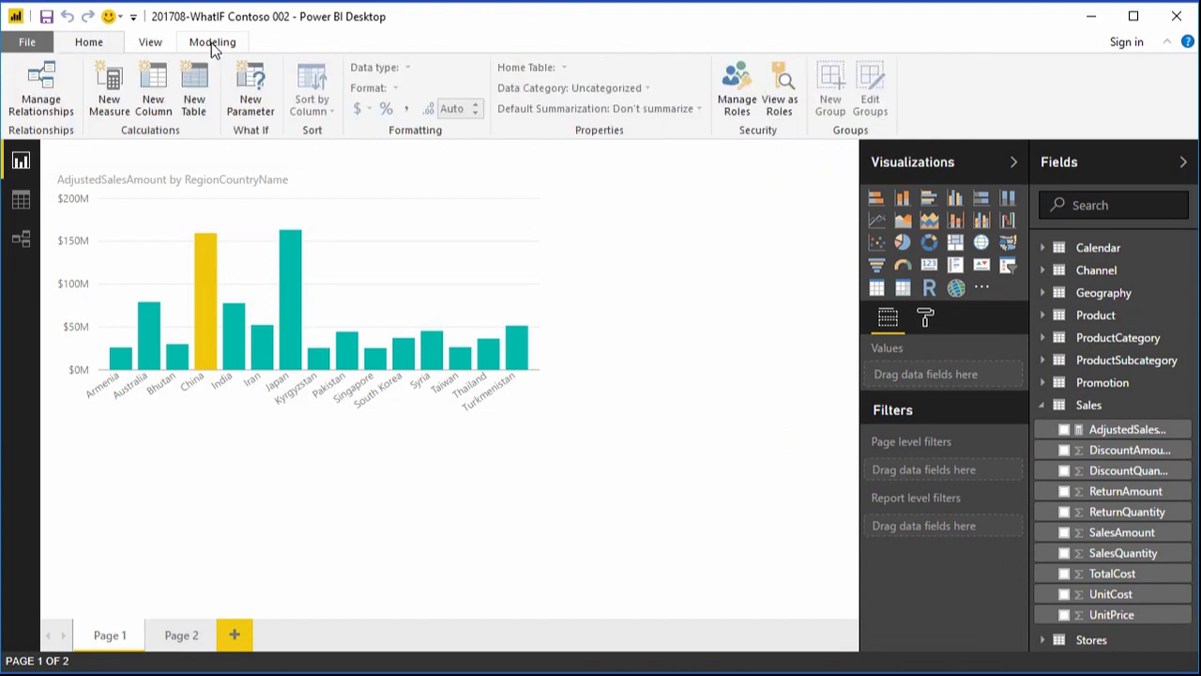
{"action": "left_click", "coordinate": [245, 86]}
{"action": "left_click_drag", "start_coordinate": [523, 230], "coordinate": [410, 228]}
Step: Define YuanRate as a fixed decimal from 0.140 to 0.180, increment 0.001, default 0.150, and confirm
{"action": "type", "text": "Y"}
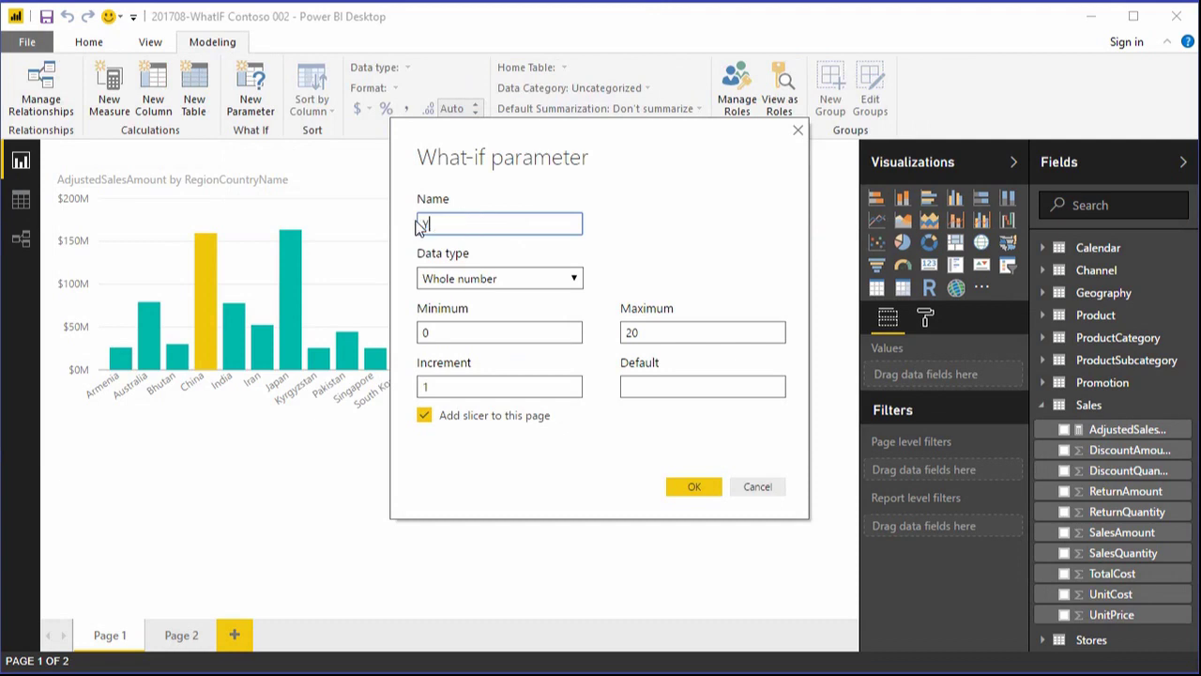
{"action": "type", "text": "uanRate"}
{"action": "left_click", "coordinate": [572, 279]}
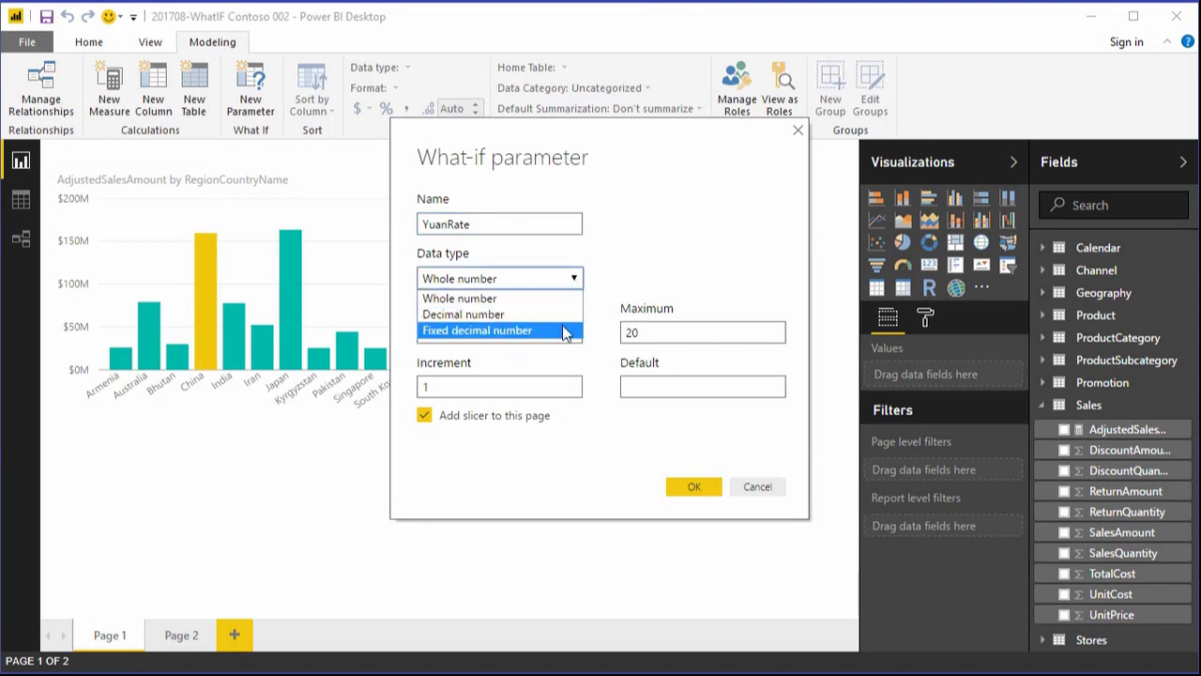
{"action": "left_click", "coordinate": [563, 331]}
{"action": "left_click_drag", "start_coordinate": [488, 335], "coordinate": [413, 343]}
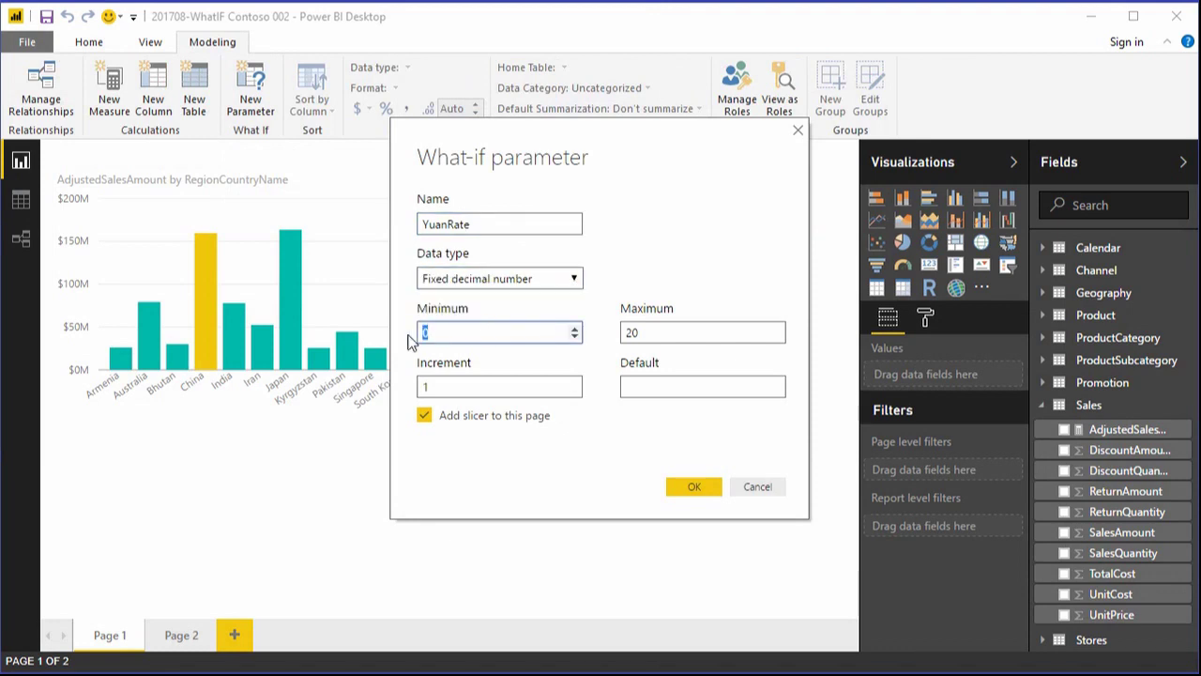
{"action": "type", "text": "0.140"}
{"action": "left_click", "coordinate": [639, 332]}
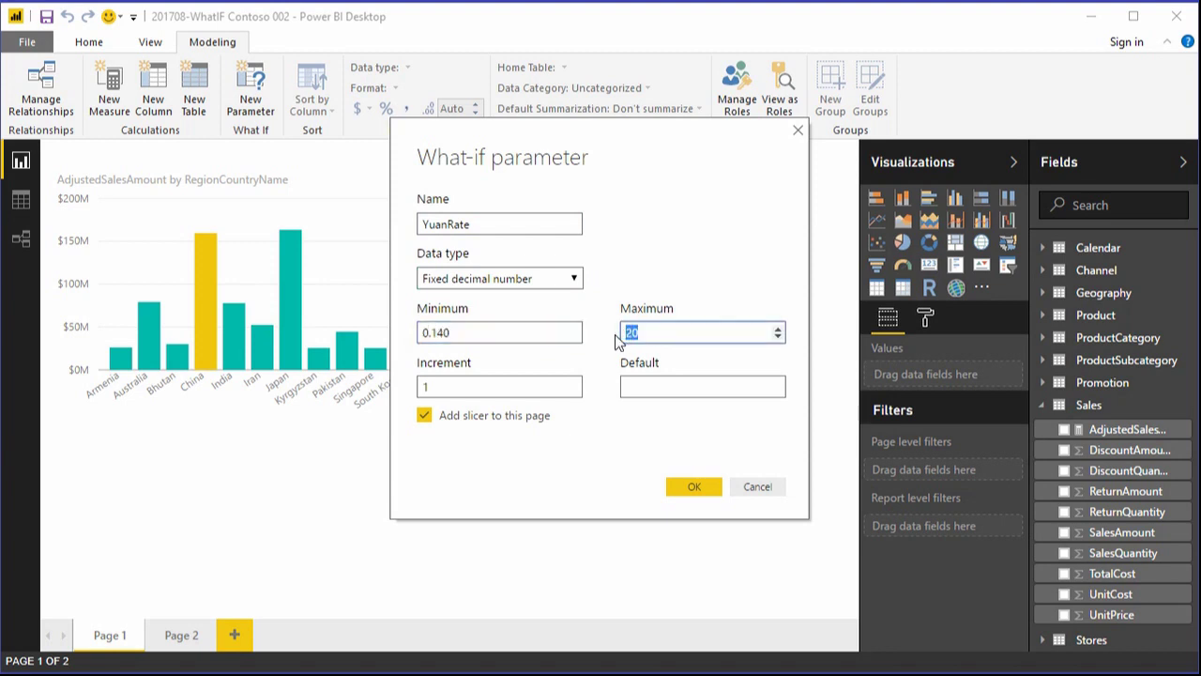
{"action": "type", "text": "0.180"}
{"action": "left_click_drag", "start_coordinate": [453, 387], "coordinate": [413, 392]}
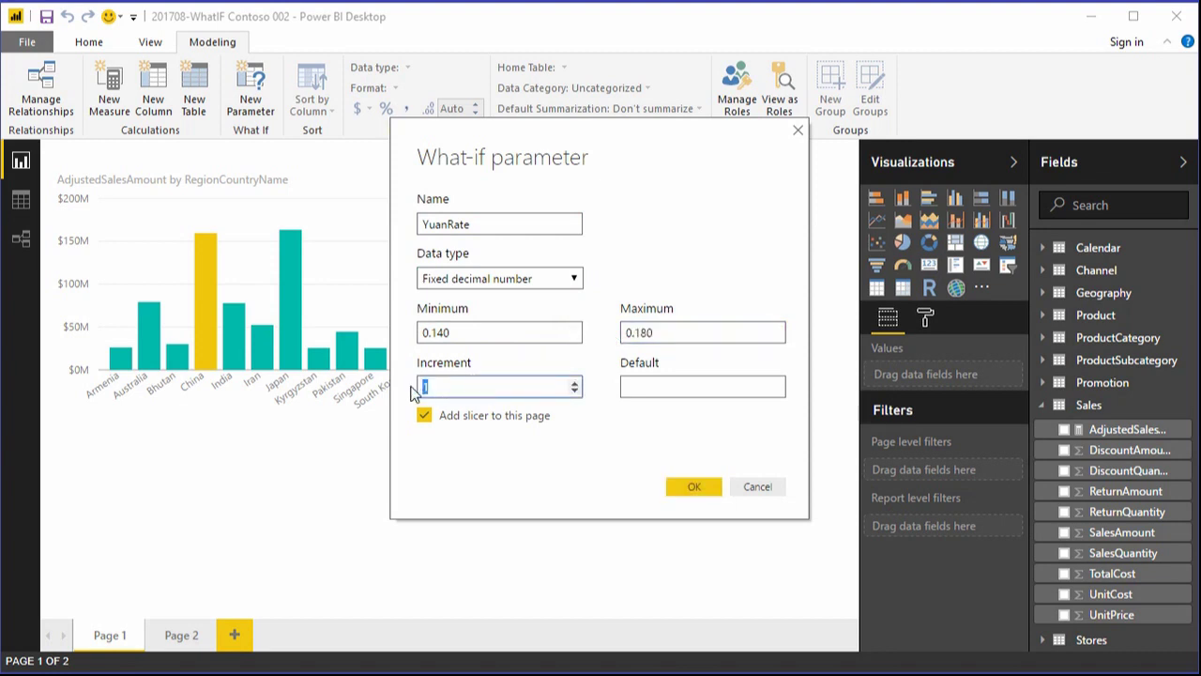
{"action": "type", "text": "0.00"}
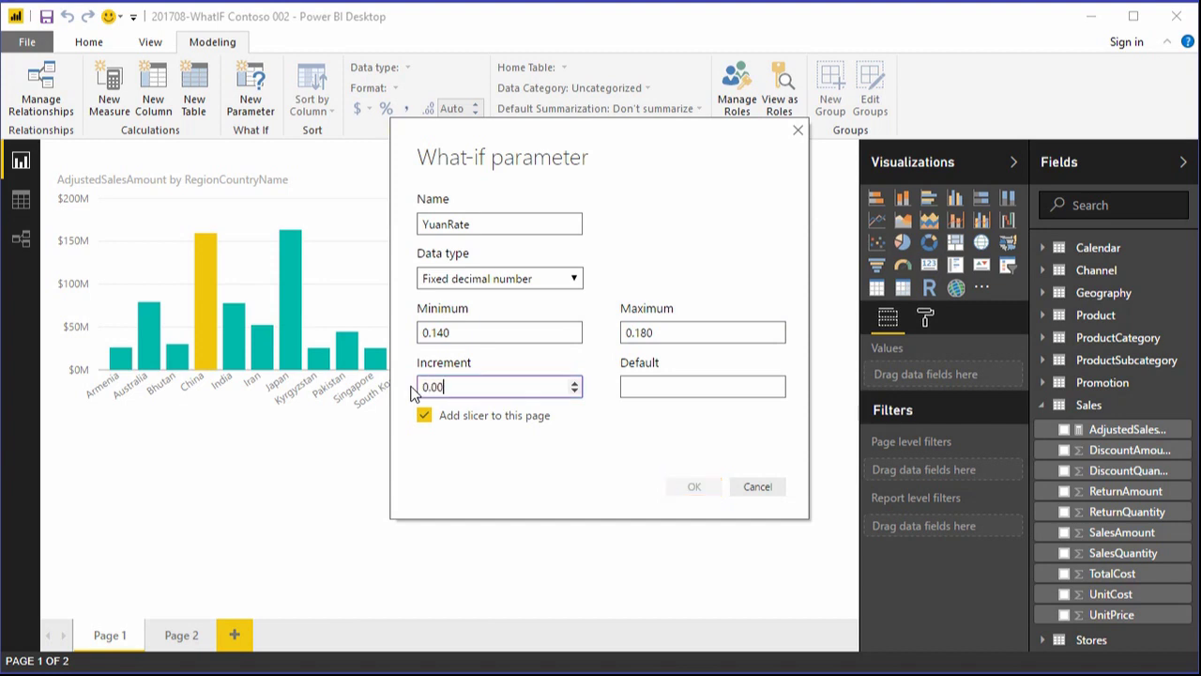
{"action": "type", "text": "1"}
{"action": "left_click", "coordinate": [630, 389]}
{"action": "type", "text": "0"}
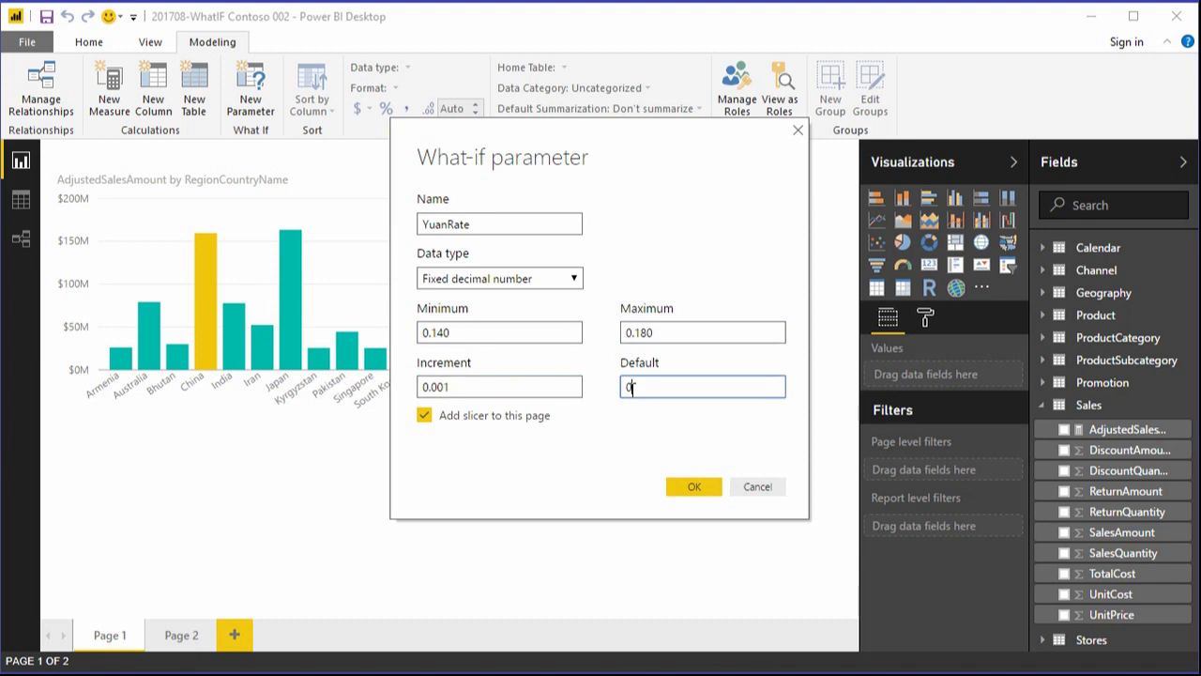
{"action": "type", "text": ".150"}
{"action": "left_click", "coordinate": [697, 486]}
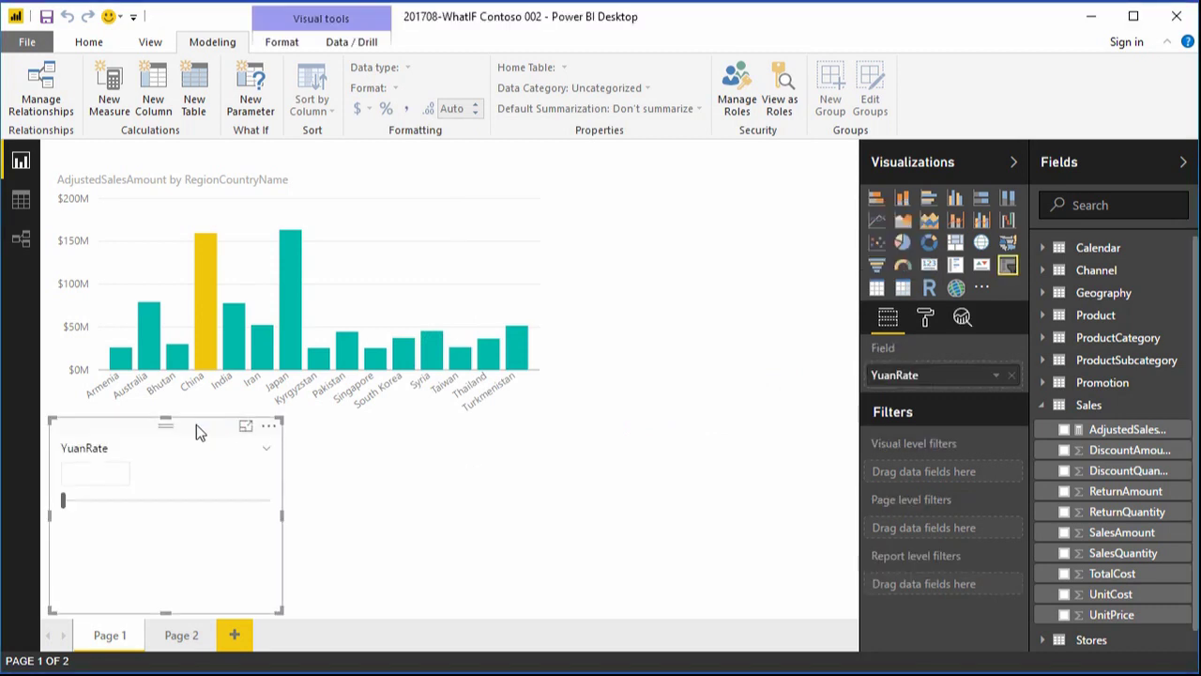
Step: Move the YuanRate slicer to the chart's top right, then switch to Data view
{"action": "left_click_drag", "start_coordinate": [196, 424], "coordinate": [491, 380]}
{"action": "left_click_drag", "start_coordinate": [592, 350], "coordinate": [726, 172]}
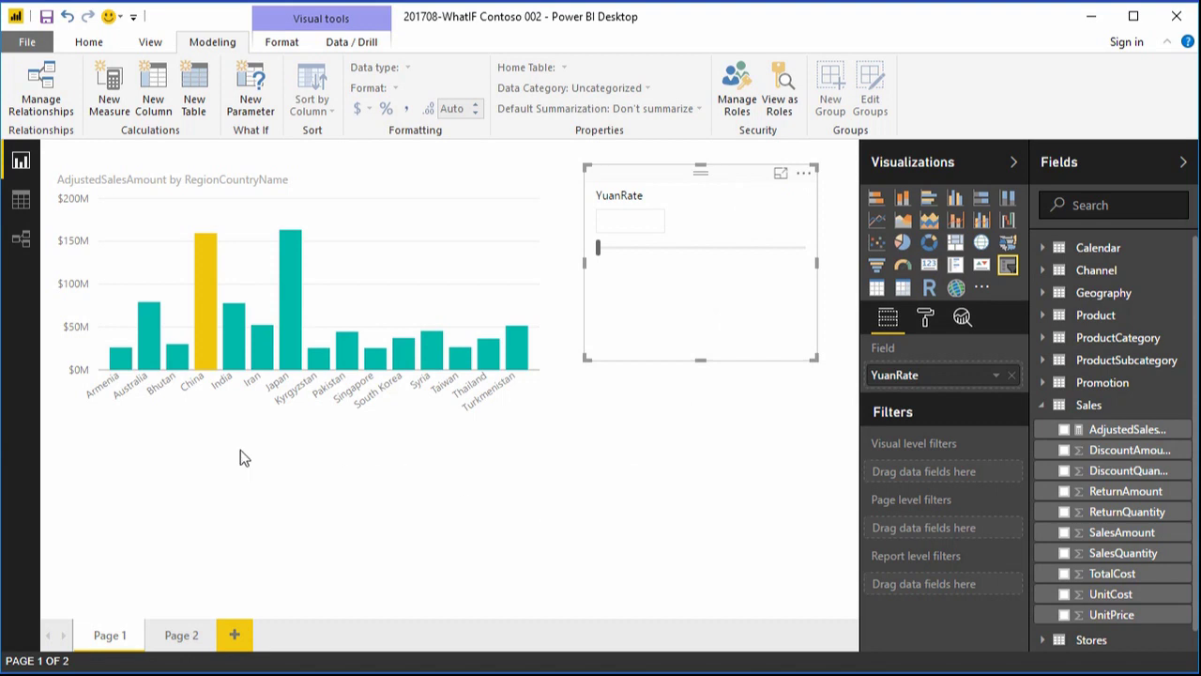
{"action": "left_click", "coordinate": [19, 201]}
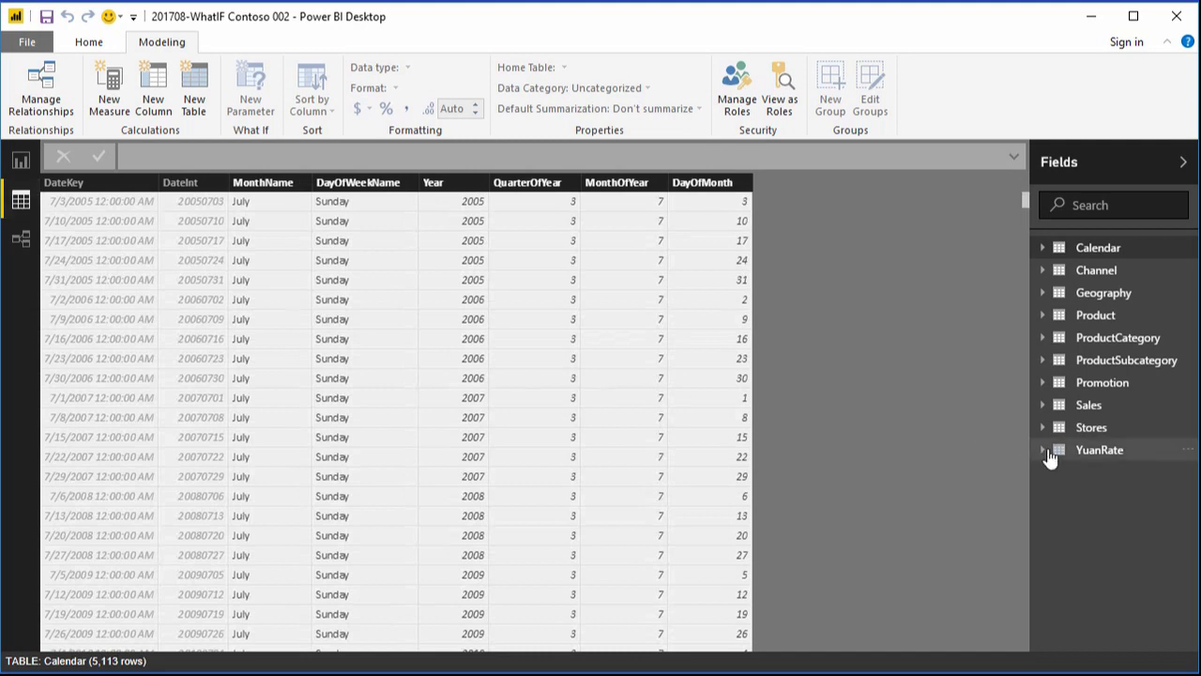
Step: Check the YuanRate table's GENERATESERIES values (0.14 to 0.18), then return to Report view
{"action": "left_click", "coordinate": [1041, 453]}
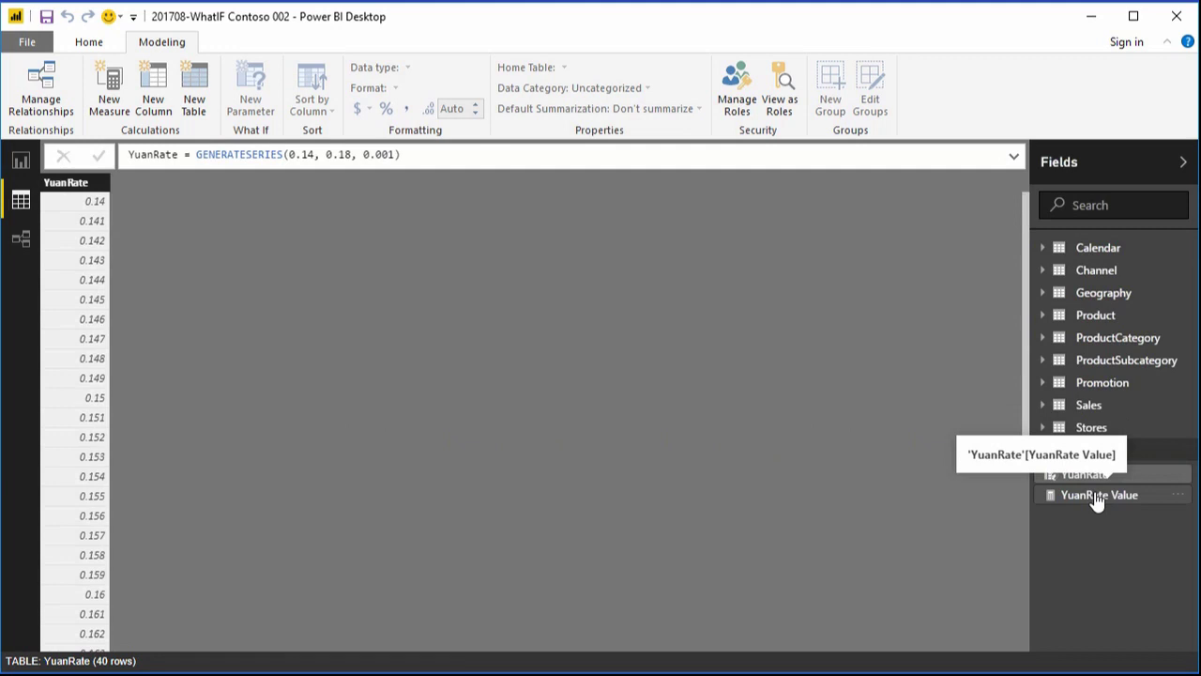
{"action": "left_click", "coordinate": [431, 154]}
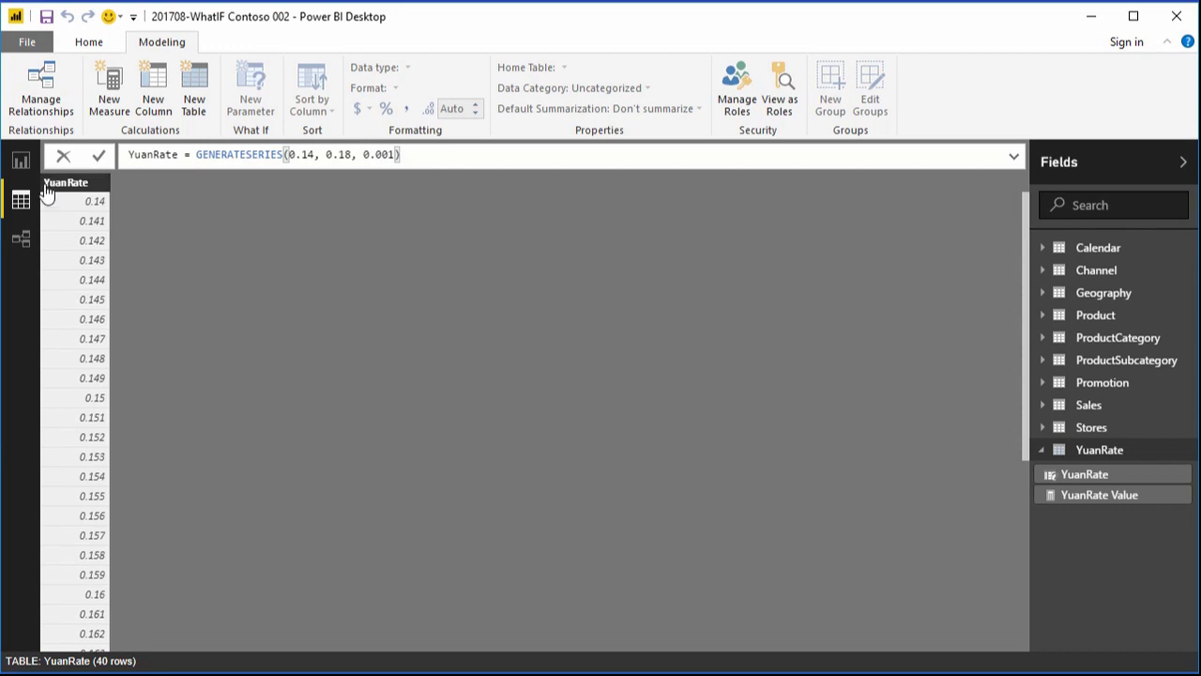
{"action": "left_click", "coordinate": [21, 162]}
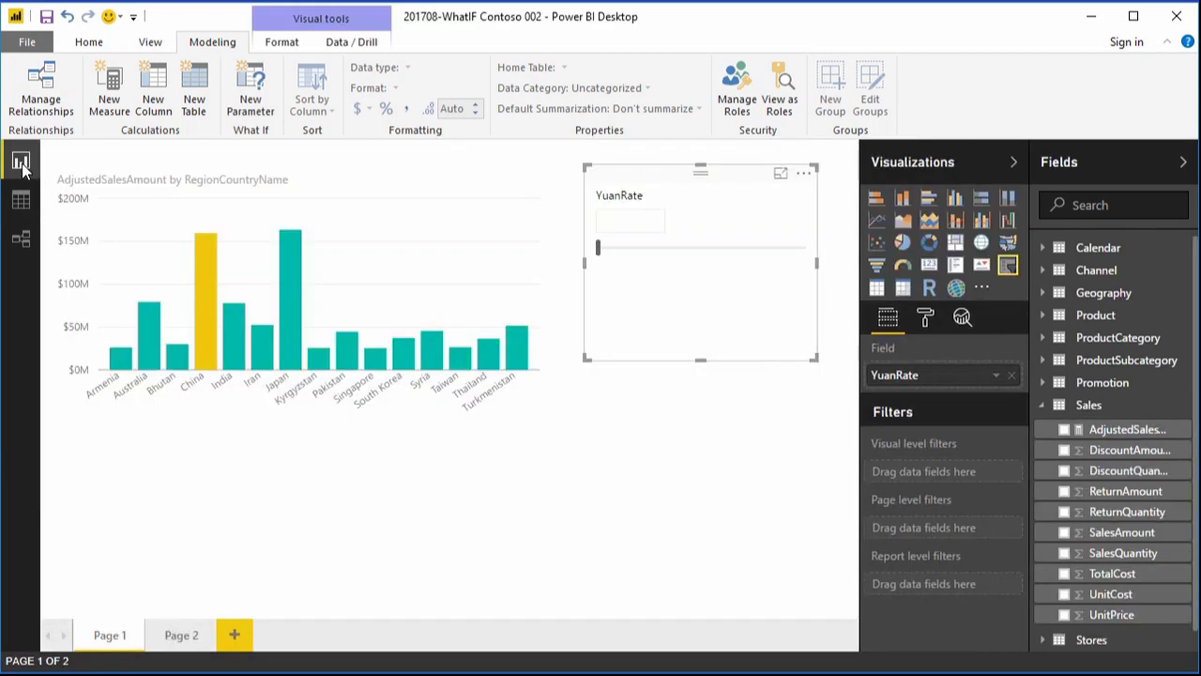
Step: Replace the 0.150 factor in AdjustedSalesAmount with YuanRate[YuanRate Value] and commit the formula
{"action": "left_click", "coordinate": [1126, 432]}
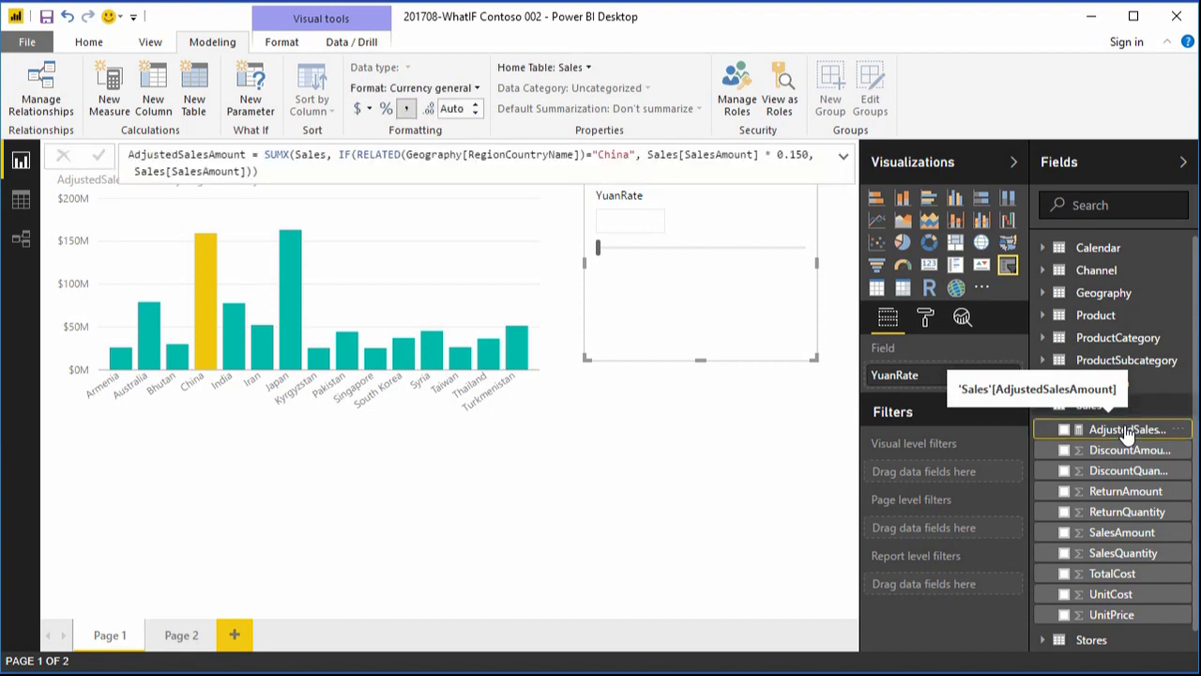
{"action": "left_click_drag", "start_coordinate": [807, 155], "coordinate": [776, 155]}
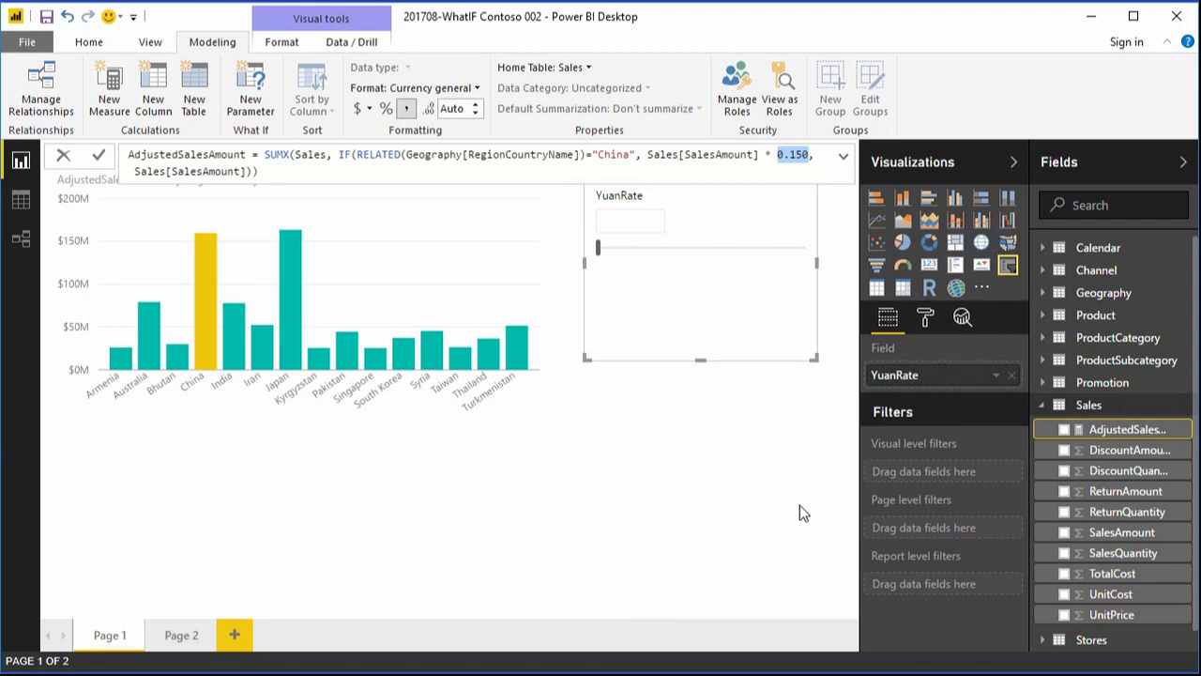
{"action": "type", "text": "Y"}
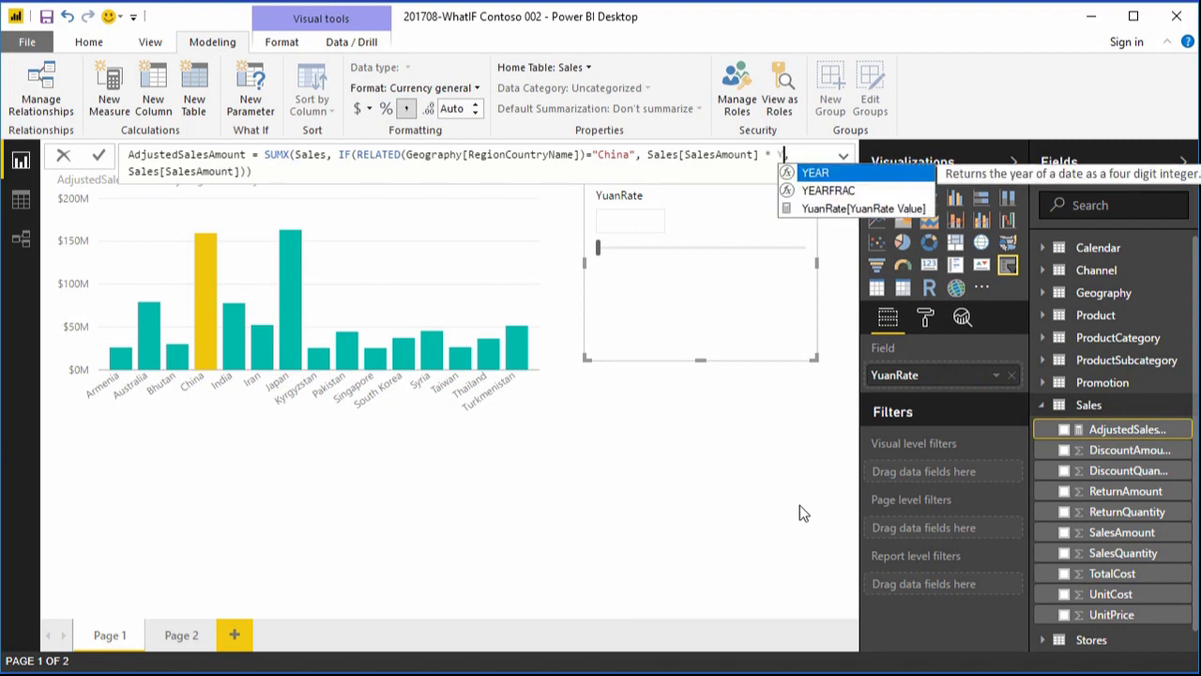
{"action": "type", "text": "uanRate"}
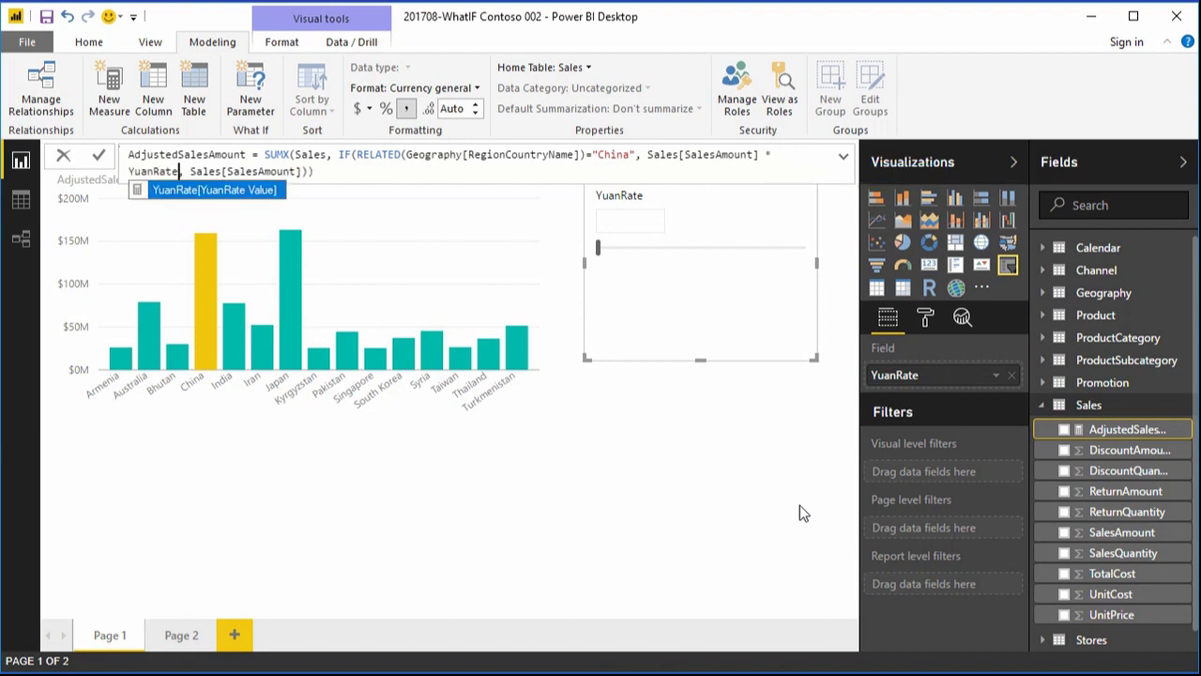
{"action": "type", "text": "["}
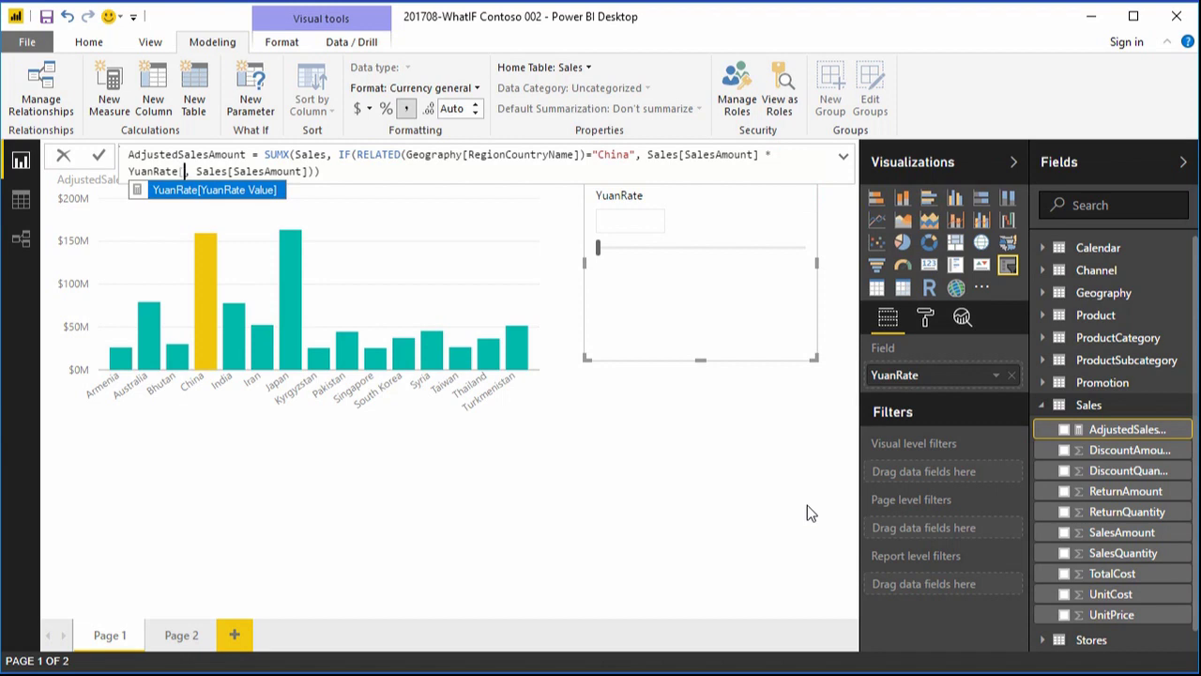
{"action": "left_click", "coordinate": [213, 190]}
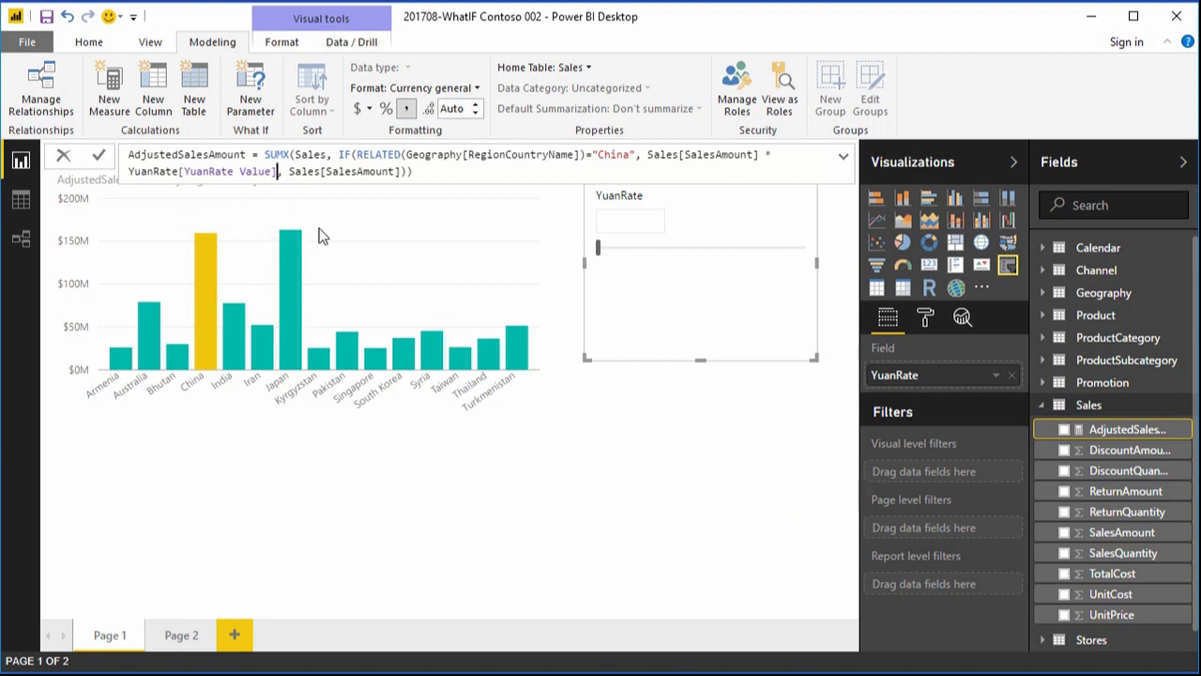
{"action": "key", "text": "Return"}
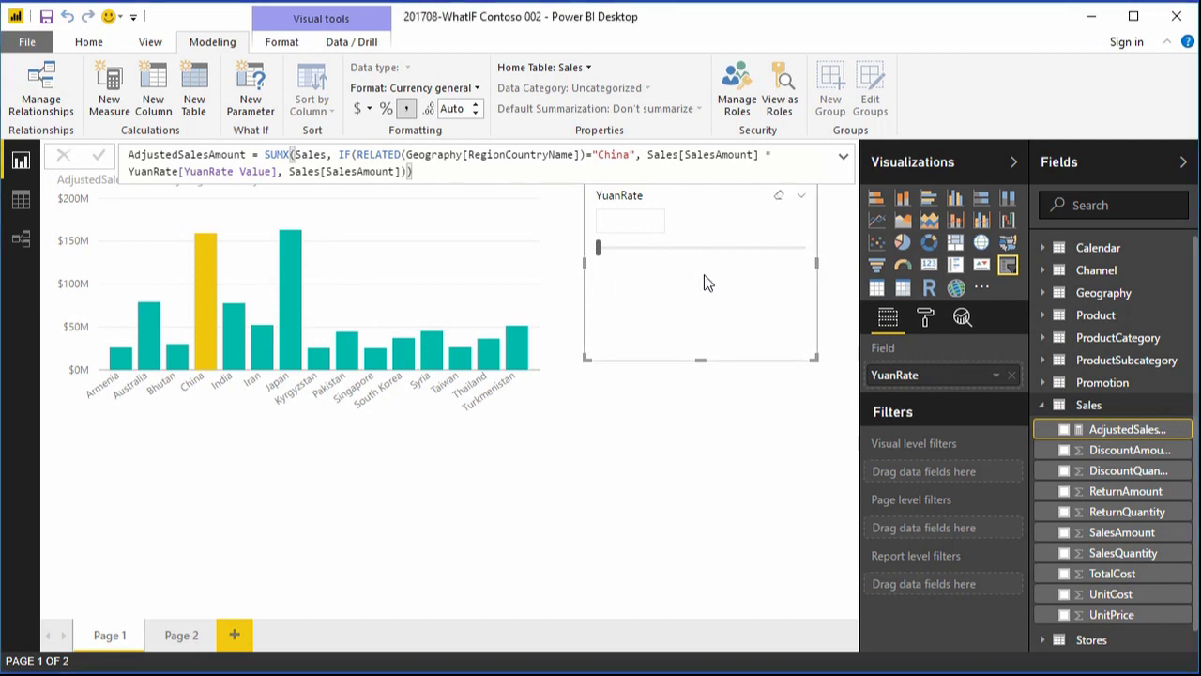
Step: Slide YuanRate from 0.15 down to 0.14 and watch the China bar resize
{"action": "left_click", "coordinate": [686, 435]}
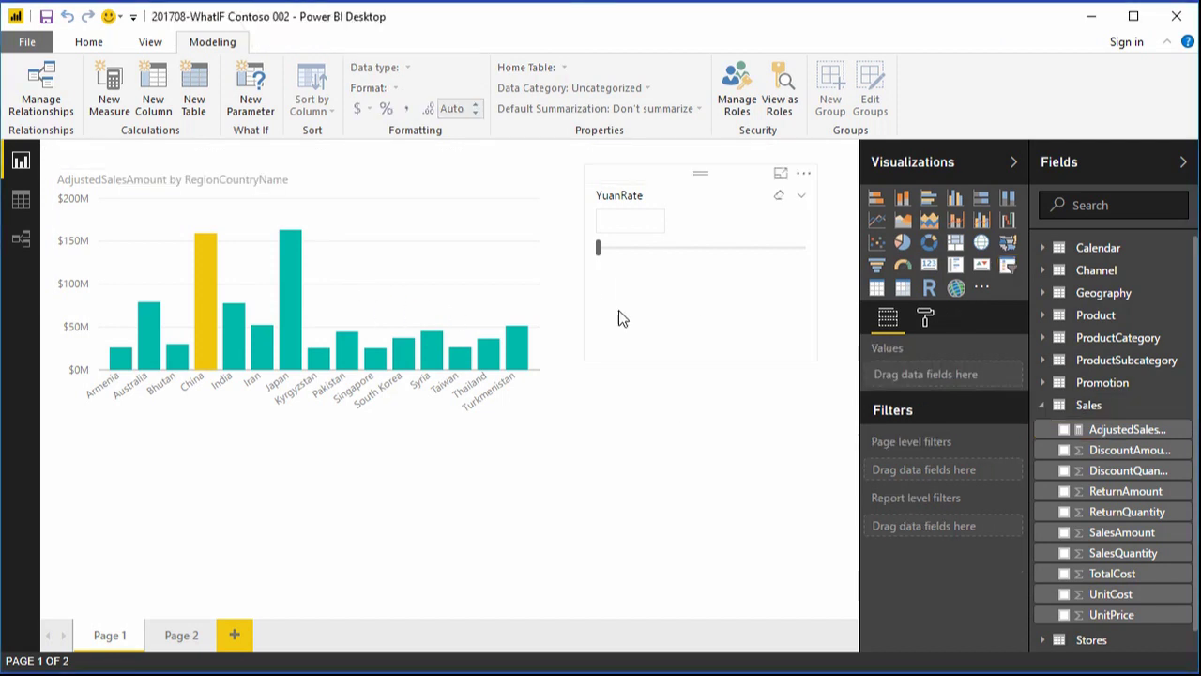
{"action": "left_click_drag", "start_coordinate": [602, 253], "coordinate": [699, 265]}
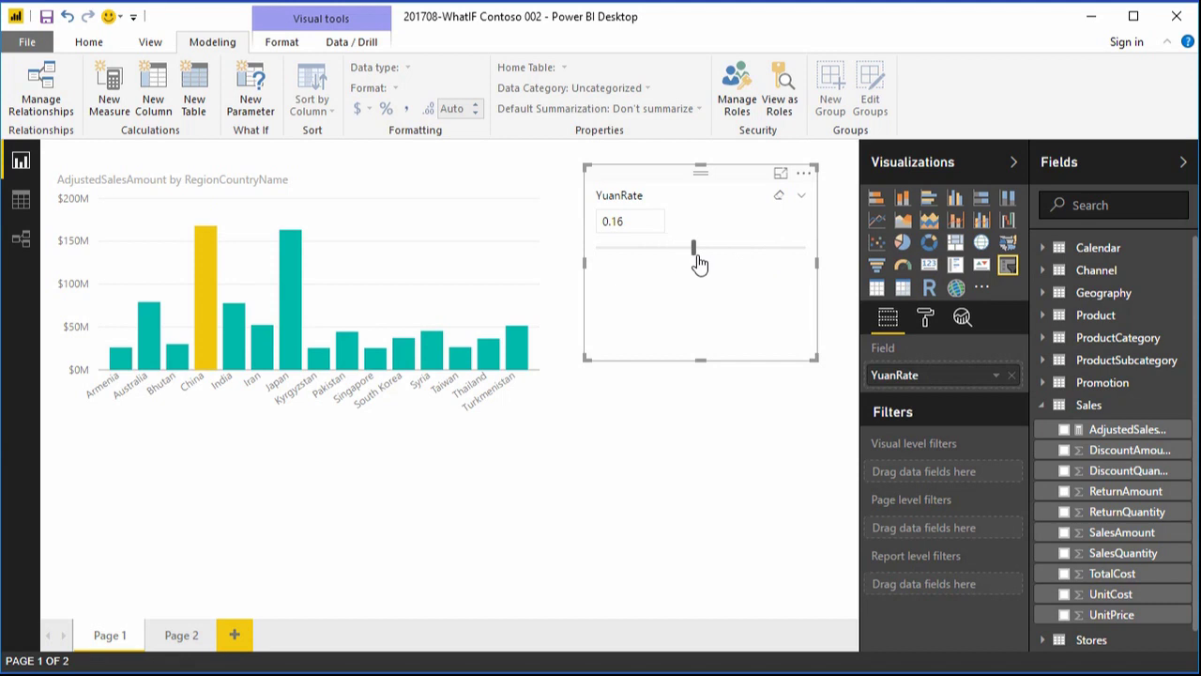
{"action": "left_click_drag", "start_coordinate": [697, 263], "coordinate": [619, 254]}
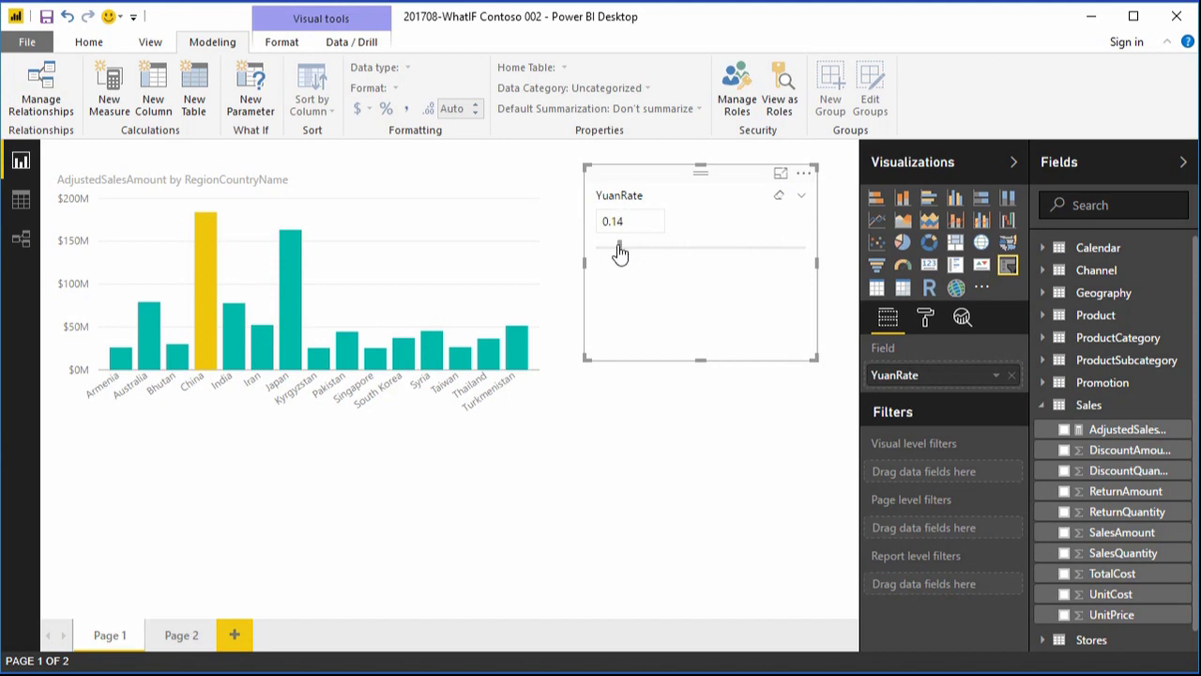